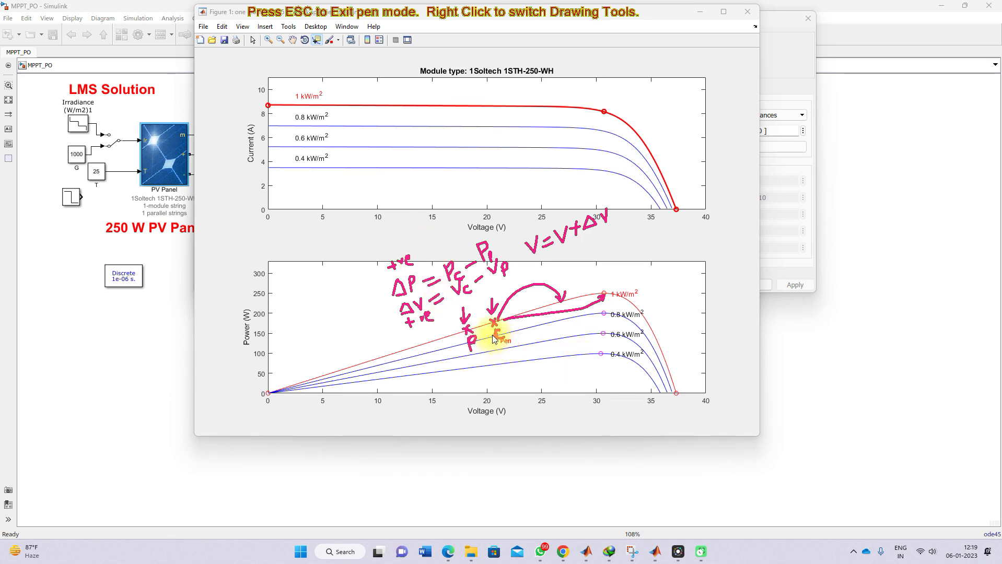
Step: Label the second marked point on the 1 kW/m² power curve P and erase the annotations
{"action": "mouse_move", "coordinate": [496, 339]}
{"action": "left_mouse_down"}
{"action": "mouse_move", "coordinate": [500, 355]}
{"action": "mouse_move", "coordinate": [496, 334]}
{"action": "mouse_move", "coordinate": [504, 337]}
{"action": "left_mouse_up"}
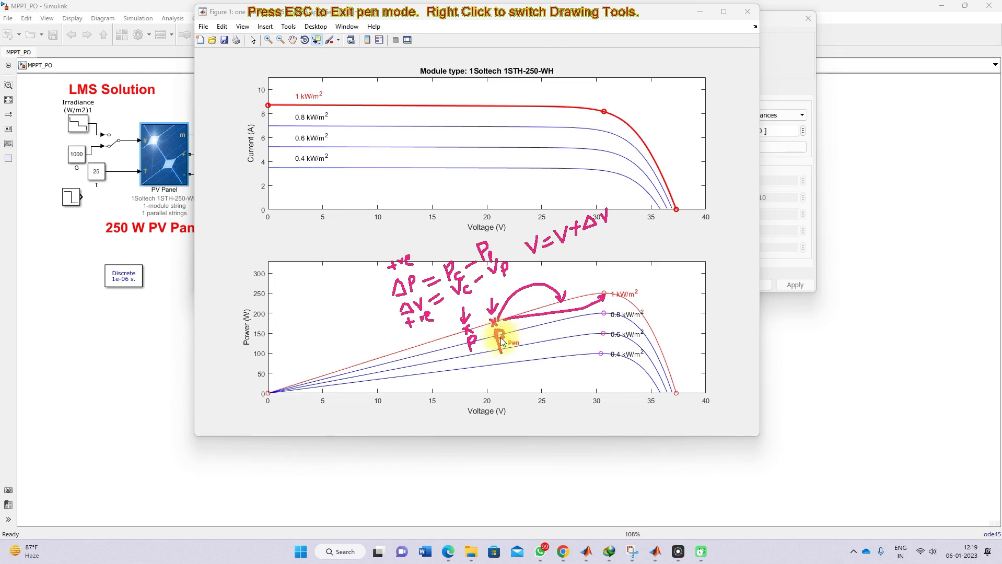
{"action": "key", "text": "Escape"}
Step: Mark point P near 21 V and point C at lower voltage on the 1 kW/m² power curve, noting ΔP −ve and ΔV −ve
{"action": "key", "text": "ctrl+2"}
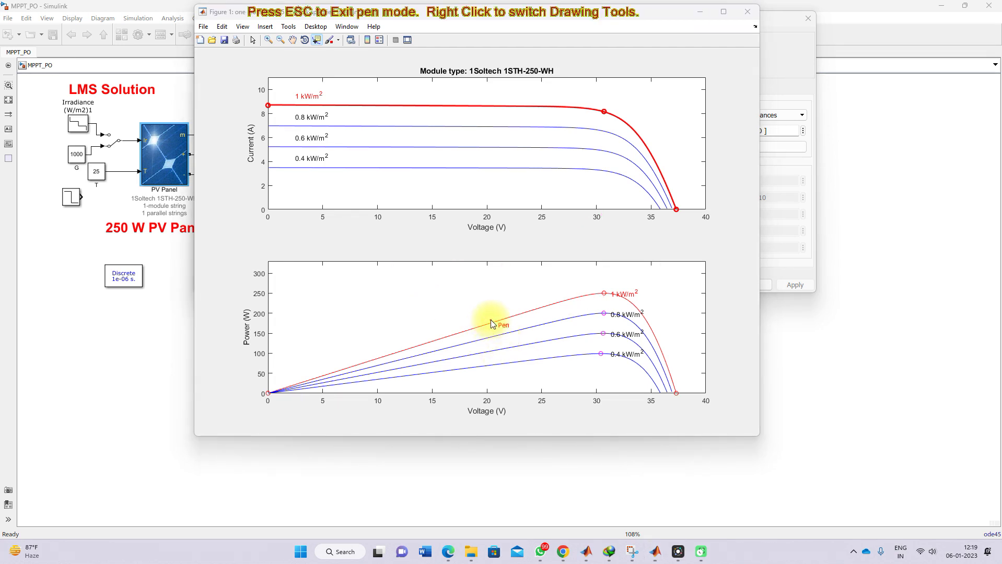
{"action": "mouse_move", "coordinate": [491, 334]}
{"action": "left_mouse_down"}
{"action": "mouse_move", "coordinate": [501, 329]}
{"action": "mouse_move", "coordinate": [455, 338]}
{"action": "mouse_move", "coordinate": [500, 350]}
{"action": "mouse_move", "coordinate": [498, 337]}
{"action": "mouse_move", "coordinate": [462, 344]}
{"action": "mouse_move", "coordinate": [468, 354]}
{"action": "left_mouse_up"}
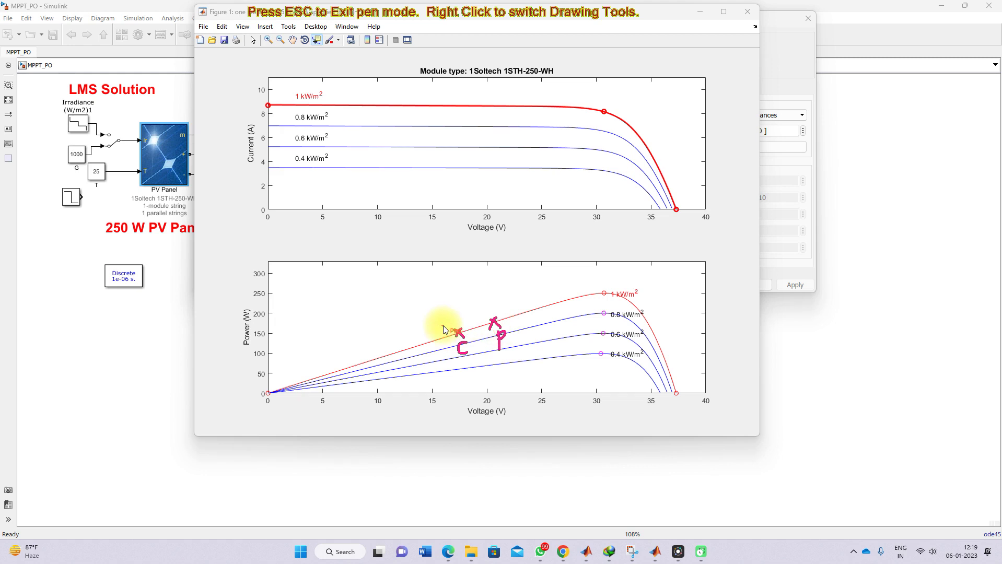
{"action": "mouse_move", "coordinate": [352, 285]}
{"action": "left_mouse_down"}
{"action": "mouse_move", "coordinate": [345, 306]}
{"action": "mouse_move", "coordinate": [358, 291]}
{"action": "mouse_move", "coordinate": [348, 305]}
{"action": "mouse_move", "coordinate": [420, 267]}
{"action": "mouse_move", "coordinate": [431, 273]}
{"action": "left_mouse_up"}
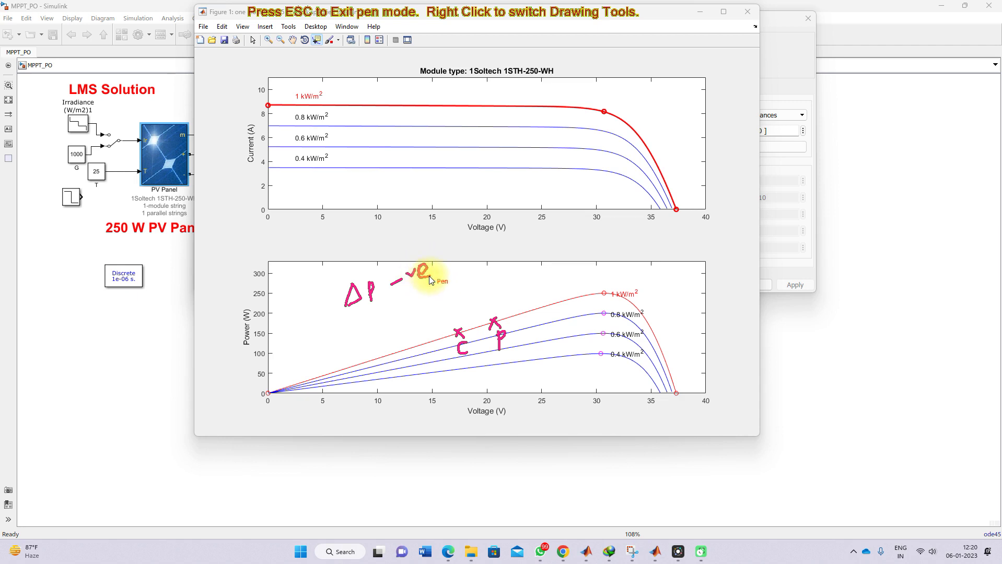
{"action": "mouse_move", "coordinate": [361, 317]}
{"action": "left_mouse_down"}
{"action": "mouse_move", "coordinate": [361, 326]}
{"action": "mouse_move", "coordinate": [432, 286]}
{"action": "left_mouse_up"}
{"action": "left_click_drag", "start_coordinate": [440, 285], "coordinate": [447, 285]}
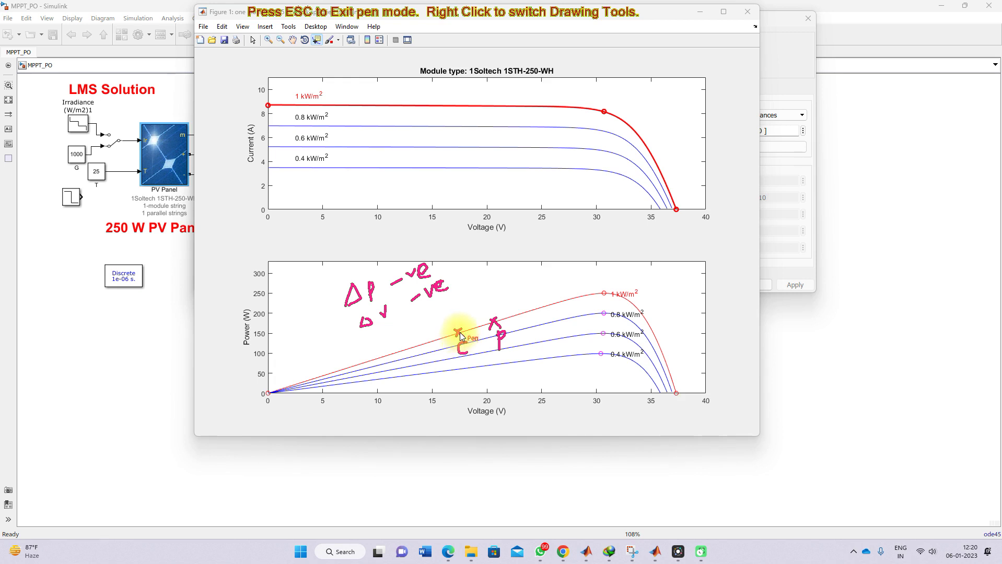
Step: Draw a curved arrow from C towards the power peak, write V = V + ΔV, and clear the annotations
{"action": "mouse_move", "coordinate": [459, 334]}
{"action": "left_mouse_down"}
{"action": "mouse_move", "coordinate": [468, 313]}
{"action": "mouse_move", "coordinate": [499, 301]}
{"action": "mouse_move", "coordinate": [539, 313]}
{"action": "mouse_move", "coordinate": [541, 302]}
{"action": "left_mouse_up"}
{"action": "mouse_move", "coordinate": [490, 269]}
{"action": "left_mouse_down"}
{"action": "mouse_move", "coordinate": [501, 284]}
{"action": "mouse_move", "coordinate": [504, 267]}
{"action": "mouse_move", "coordinate": [520, 273]}
{"action": "left_mouse_up"}
{"action": "mouse_move", "coordinate": [525, 262]}
{"action": "left_mouse_down"}
{"action": "mouse_move", "coordinate": [538, 276]}
{"action": "mouse_move", "coordinate": [542, 259]}
{"action": "mouse_move", "coordinate": [557, 254]}
{"action": "left_mouse_up"}
{"action": "mouse_move", "coordinate": [551, 250]}
{"action": "left_mouse_down"}
{"action": "mouse_move", "coordinate": [552, 261]}
{"action": "mouse_move", "coordinate": [575, 235]}
{"action": "left_mouse_up"}
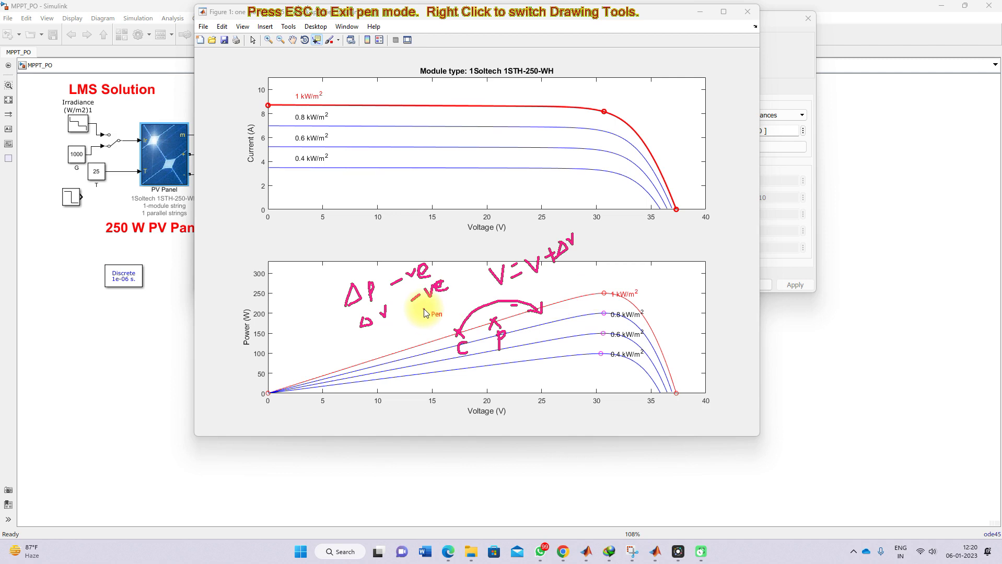
{"action": "key", "text": "Escape"}
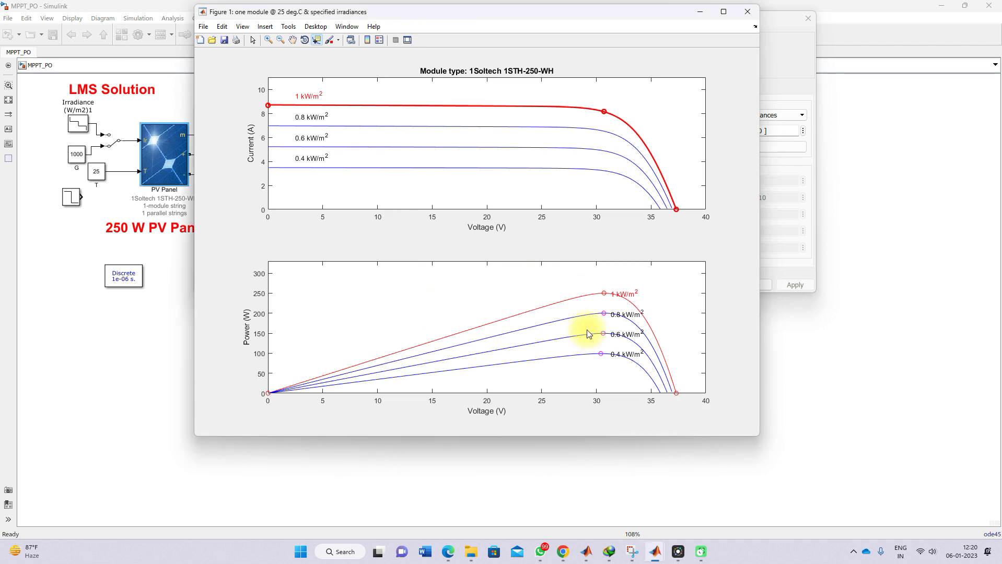
Step: Mark P and a higher-voltage C on the falling side of the 1 kW/m² power curve, noting ΔP −ve and ΔV +ve
{"action": "key", "text": "ctrl+2"}
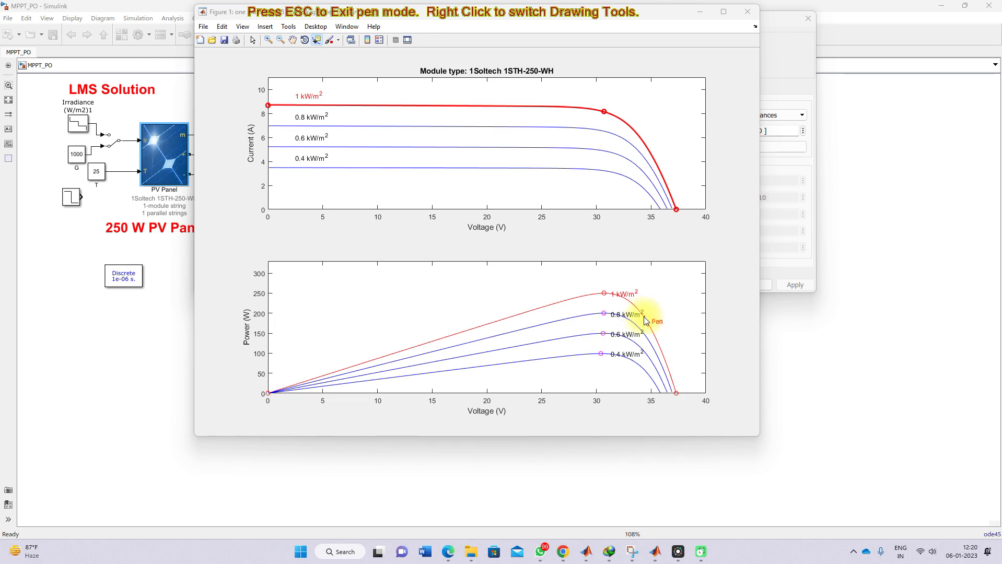
{"action": "left_click_drag", "start_coordinate": [641, 313], "coordinate": [648, 323]}
{"action": "left_click_drag", "start_coordinate": [648, 314], "coordinate": [655, 345]}
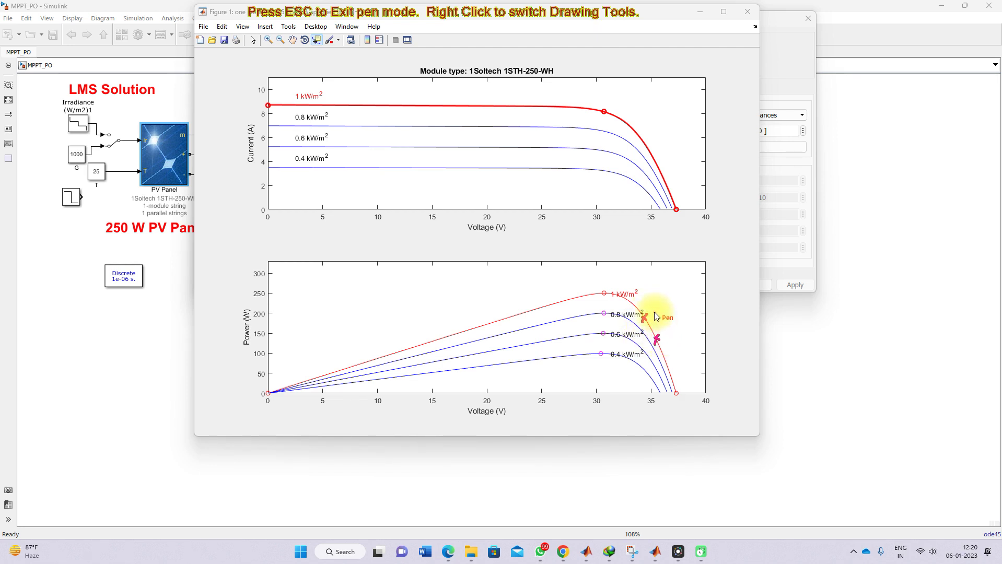
{"action": "mouse_move", "coordinate": [656, 319]}
{"action": "left_mouse_down"}
{"action": "mouse_move", "coordinate": [658, 308]}
{"action": "mouse_move", "coordinate": [666, 339]}
{"action": "left_mouse_up"}
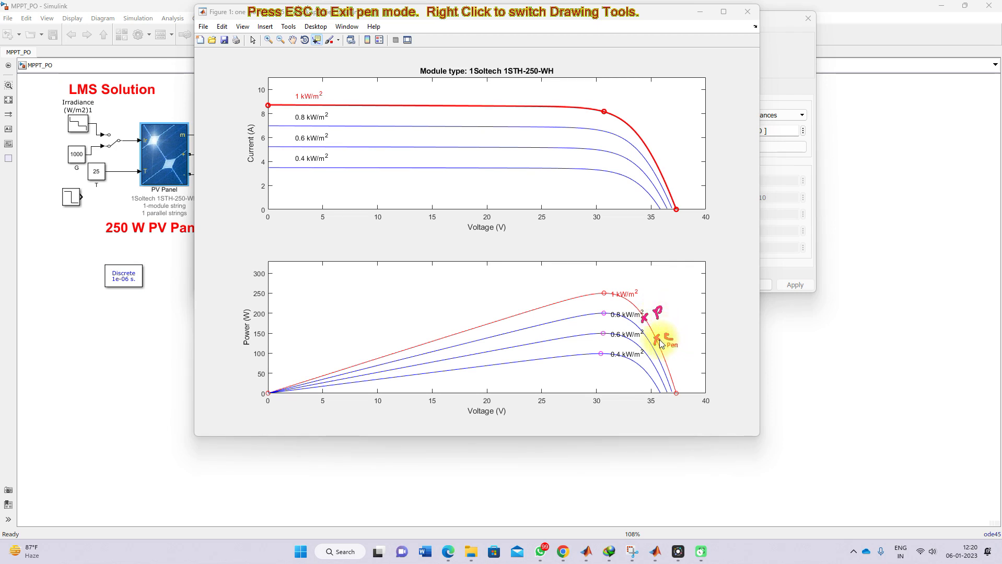
{"action": "mouse_move", "coordinate": [673, 317]}
{"action": "left_mouse_down"}
{"action": "mouse_move", "coordinate": [692, 299]}
{"action": "mouse_move", "coordinate": [697, 308]}
{"action": "mouse_move", "coordinate": [736, 294]}
{"action": "left_mouse_up"}
{"action": "left_click_drag", "start_coordinate": [686, 327], "coordinate": [742, 299]}
{"action": "left_click_drag", "start_coordinate": [743, 300], "coordinate": [747, 301]}
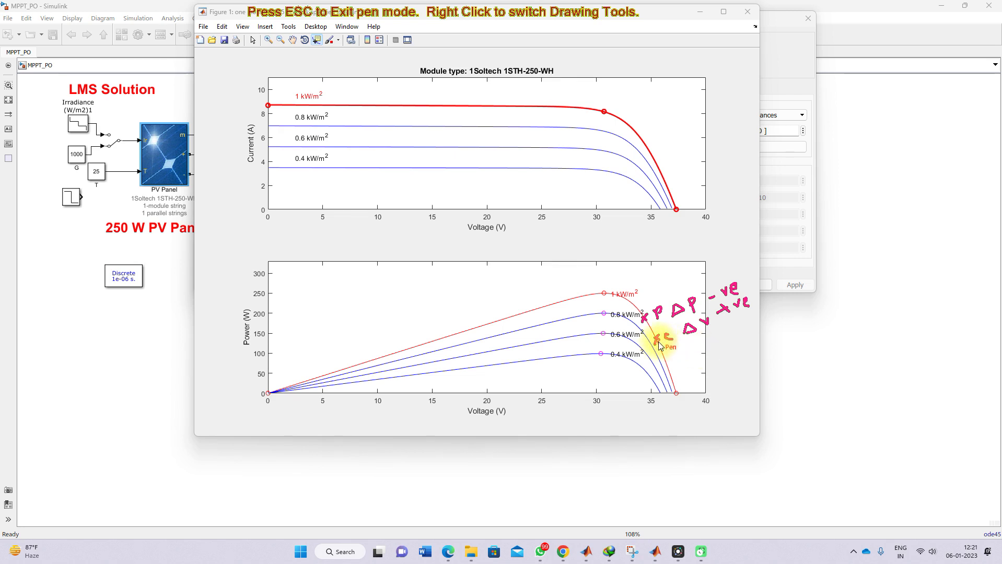
Step: Draw arrows from C to the peak and towards lower voltage along the axis, write V = V − ΔP, and clear the annotations
{"action": "left_click_drag", "start_coordinate": [657, 343], "coordinate": [615, 307]}
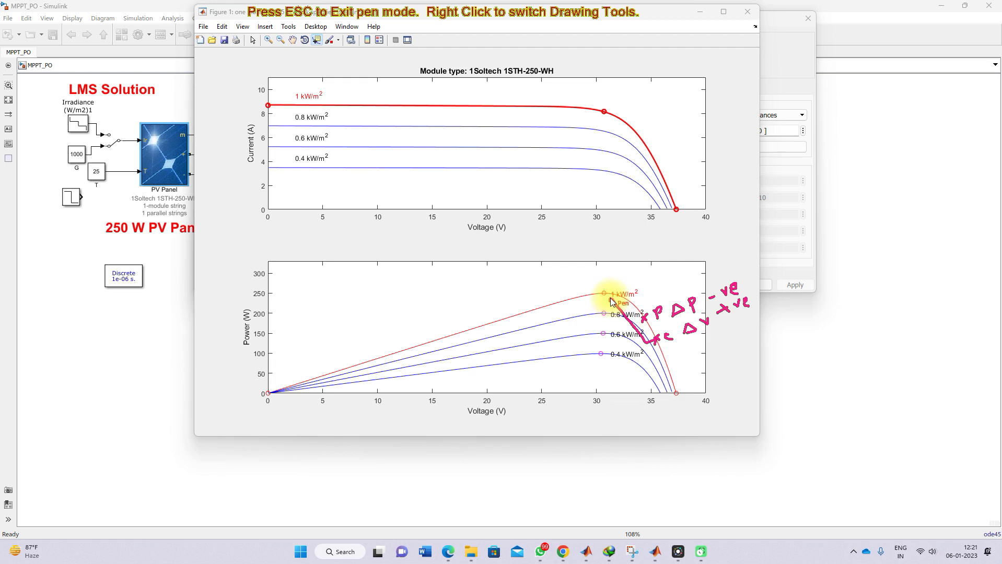
{"action": "left_click_drag", "start_coordinate": [616, 302], "coordinate": [610, 297]}
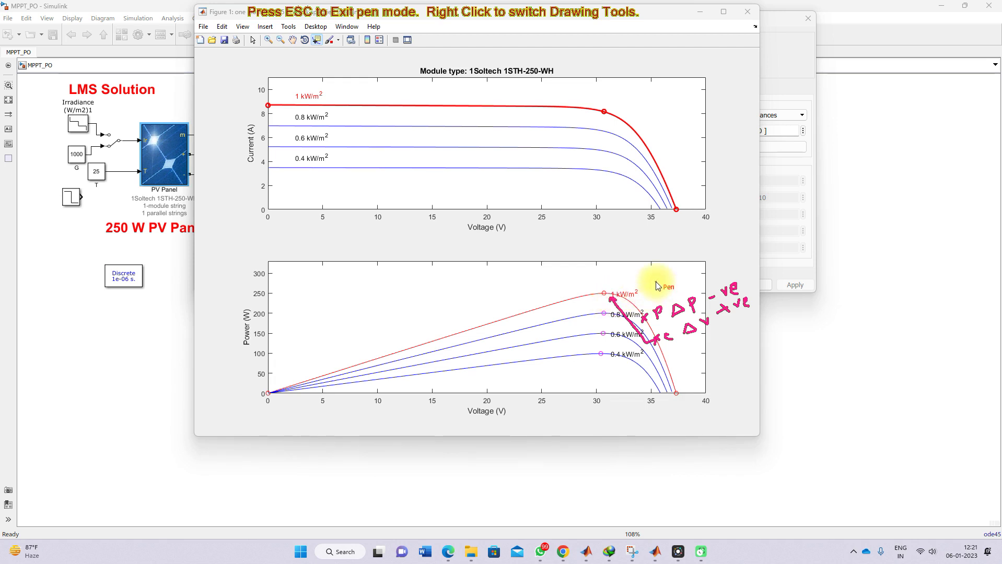
{"action": "left_click_drag", "start_coordinate": [657, 266], "coordinate": [680, 262]}
{"action": "left_click_drag", "start_coordinate": [678, 267], "coordinate": [746, 231]}
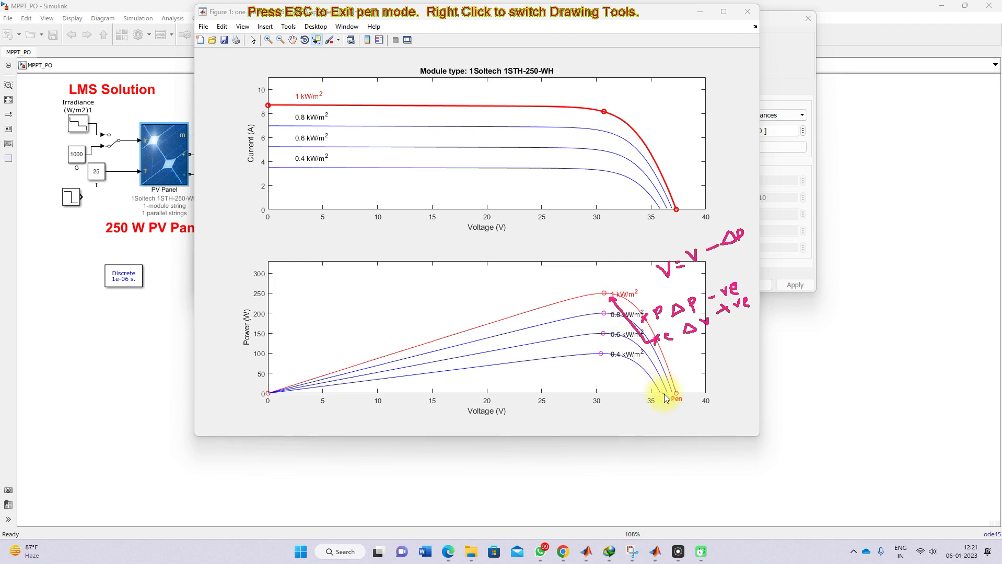
{"action": "left_click_drag", "start_coordinate": [662, 399], "coordinate": [623, 402]}
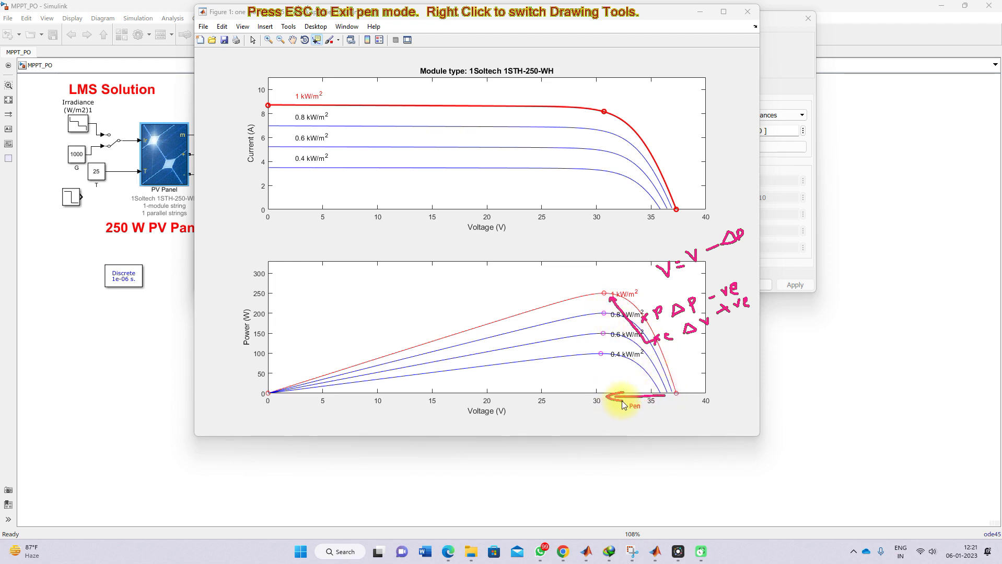
{"action": "key", "text": "Escape"}
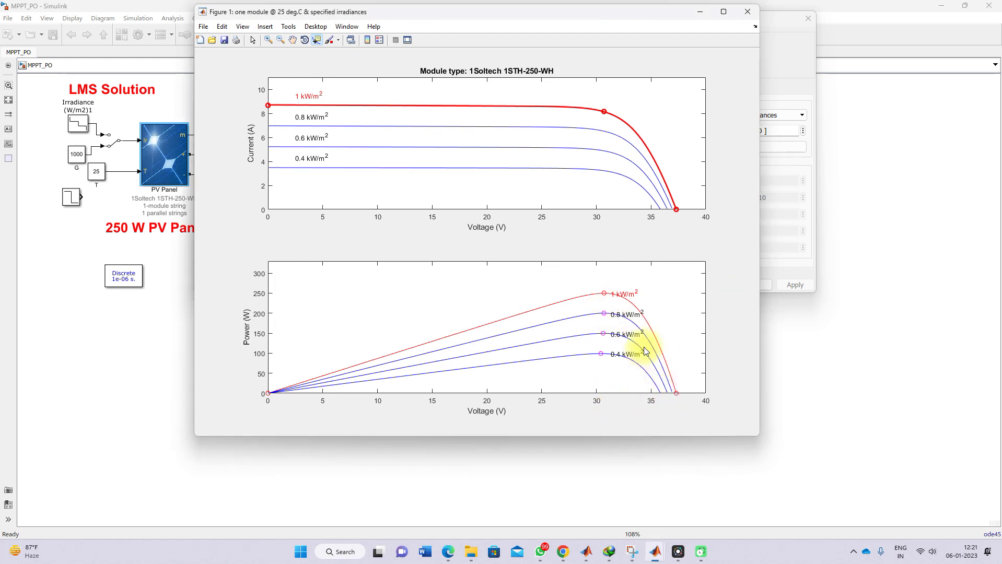
Step: Mark C above P on the falling side of the 1 kW/m² power curve and write ΔP +ve and ΔV −ve
{"action": "key", "text": "ctrl+2"}
{"action": "mouse_move", "coordinate": [644, 320]}
{"action": "left_mouse_down"}
{"action": "mouse_move", "coordinate": [666, 349]}
{"action": "mouse_move", "coordinate": [658, 326]}
{"action": "left_mouse_up"}
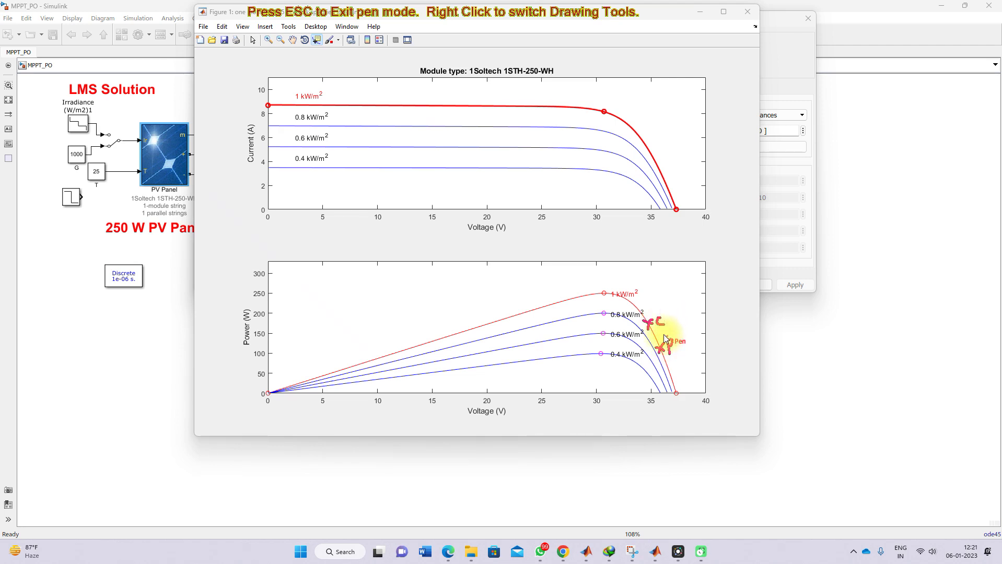
{"action": "mouse_move", "coordinate": [673, 302]}
{"action": "left_mouse_down"}
{"action": "mouse_move", "coordinate": [676, 290]}
{"action": "mouse_move", "coordinate": [684, 299]}
{"action": "mouse_move", "coordinate": [673, 301]}
{"action": "mouse_move", "coordinate": [691, 285]}
{"action": "mouse_move", "coordinate": [693, 295]}
{"action": "mouse_move", "coordinate": [741, 275]}
{"action": "left_mouse_up"}
{"action": "mouse_move", "coordinate": [690, 322]}
{"action": "left_mouse_down"}
{"action": "mouse_move", "coordinate": [685, 335]}
{"action": "mouse_move", "coordinate": [698, 328]}
{"action": "left_mouse_up"}
{"action": "mouse_move", "coordinate": [698, 328]}
{"action": "left_mouse_down"}
{"action": "mouse_move", "coordinate": [686, 333]}
{"action": "mouse_move", "coordinate": [711, 309]}
{"action": "mouse_move", "coordinate": [749, 298]}
{"action": "left_mouse_up"}
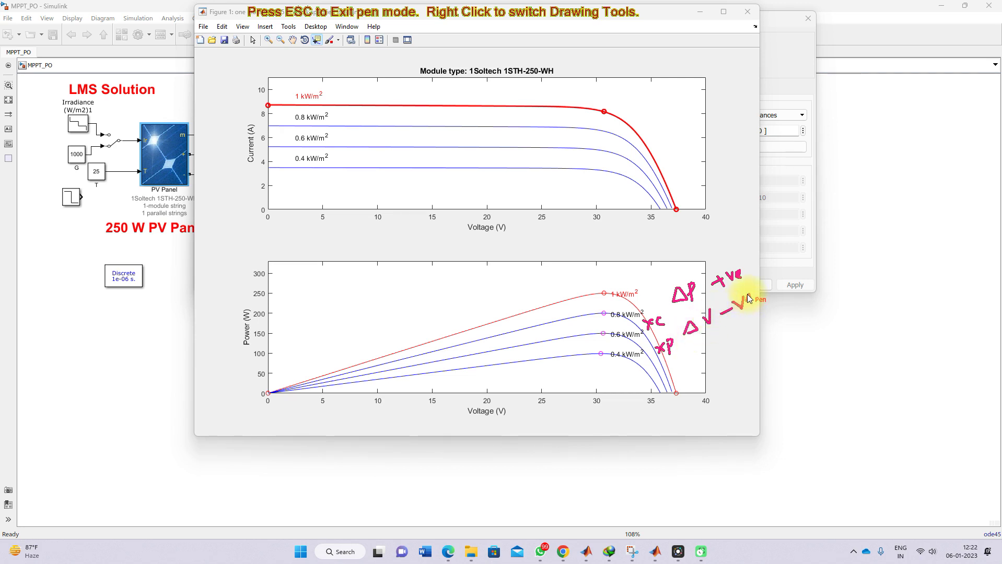
Step: Draw an arrow from C to the peak, write V = V − ΔV, underline it with ΔP and ΔV, and clear the annotations
{"action": "mouse_move", "coordinate": [648, 325]}
{"action": "left_mouse_down"}
{"action": "mouse_move", "coordinate": [613, 305]}
{"action": "mouse_move", "coordinate": [615, 289]}
{"action": "mouse_move", "coordinate": [621, 306]}
{"action": "left_mouse_up"}
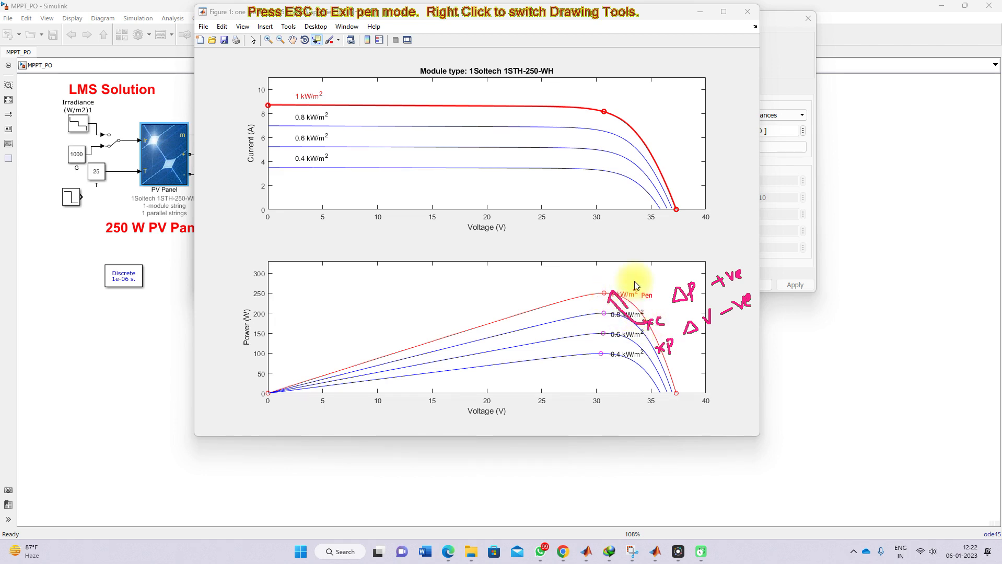
{"action": "mouse_move", "coordinate": [634, 271]}
{"action": "left_mouse_down"}
{"action": "mouse_move", "coordinate": [666, 276]}
{"action": "mouse_move", "coordinate": [725, 242]}
{"action": "left_mouse_up"}
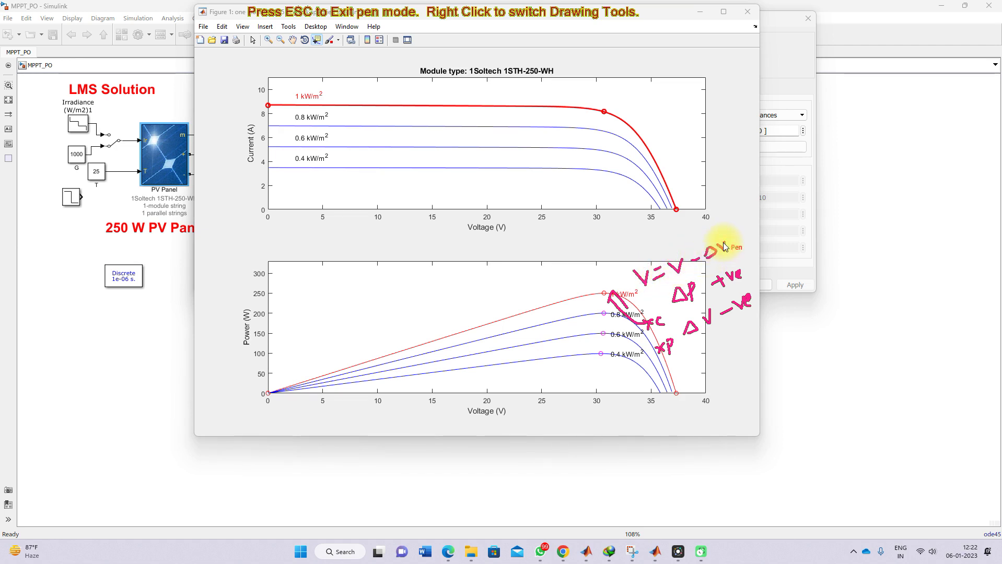
{"action": "left_click_drag", "start_coordinate": [678, 307], "coordinate": [700, 305]}
{"action": "left_click_drag", "start_coordinate": [695, 339], "coordinate": [714, 332]}
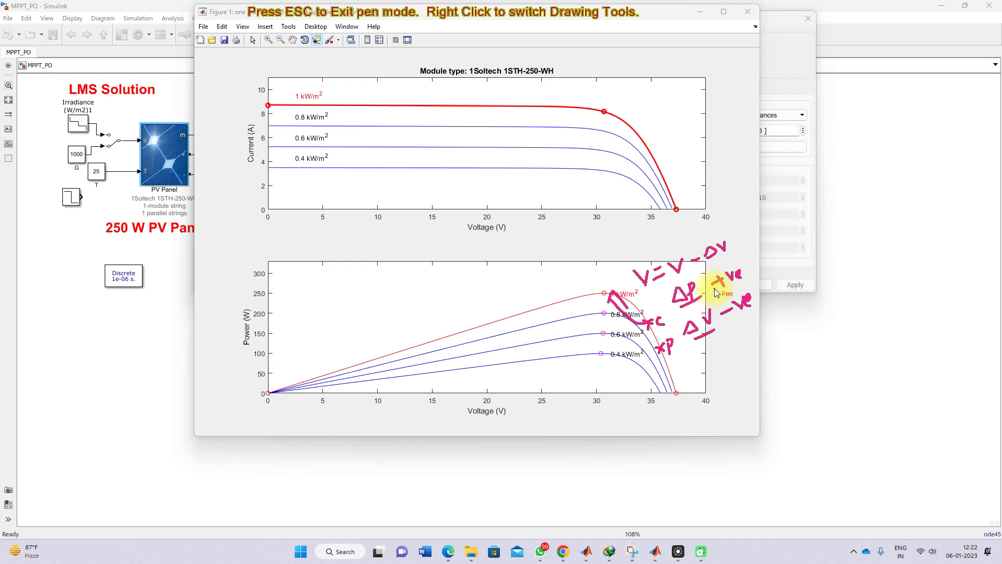
{"action": "left_click_drag", "start_coordinate": [726, 254], "coordinate": [657, 292]}
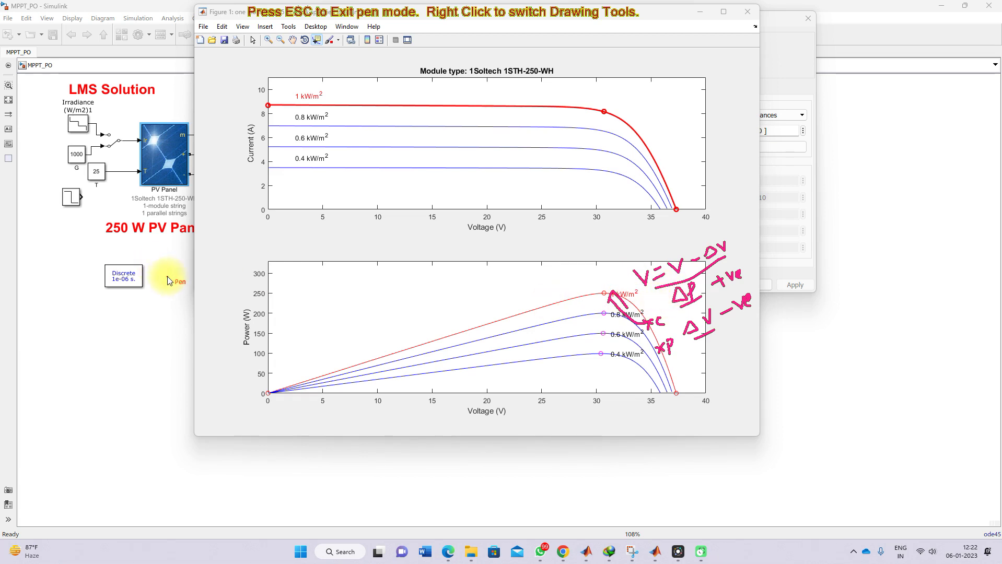
{"action": "key", "text": "Escape"}
Step: Bring the MPPT_PO model to the front and draw check marks on the PV panel and the load resistors
{"action": "left_click", "coordinate": [174, 282]}
{"action": "key", "text": "F9"}
{"action": "left_click_drag", "start_coordinate": [176, 159], "coordinate": [214, 157]}
{"action": "left_click_drag", "start_coordinate": [480, 208], "coordinate": [540, 202]}
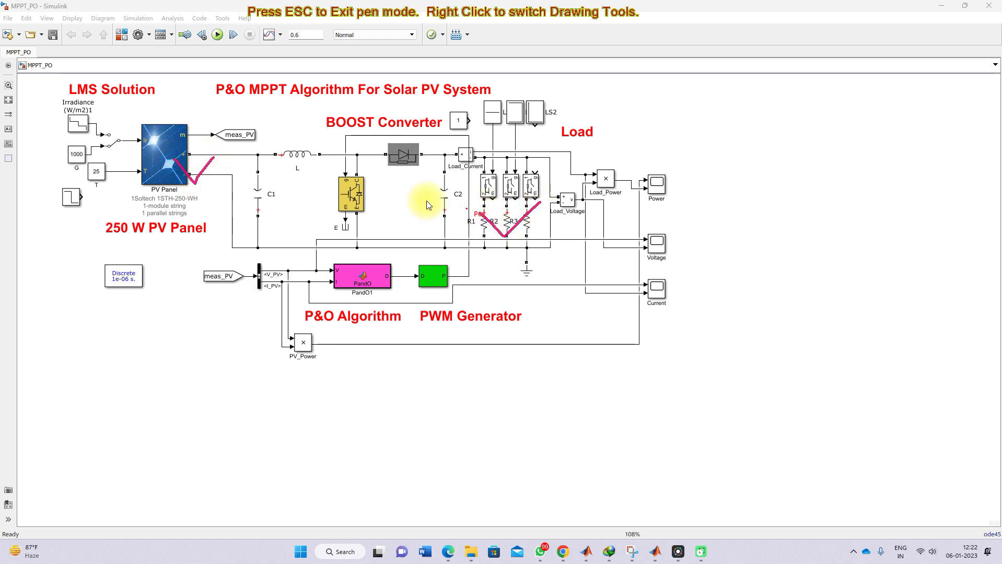
Step: Circle the boost converter section with the pen and draw a small arrow at the switch's gate input
{"action": "left_click_drag", "start_coordinate": [359, 144], "coordinate": [312, 138]}
{"action": "mouse_move", "coordinate": [285, 235]}
{"action": "left_mouse_down"}
{"action": "mouse_move", "coordinate": [425, 230]}
{"action": "mouse_move", "coordinate": [392, 146]}
{"action": "mouse_move", "coordinate": [347, 140]}
{"action": "left_mouse_up"}
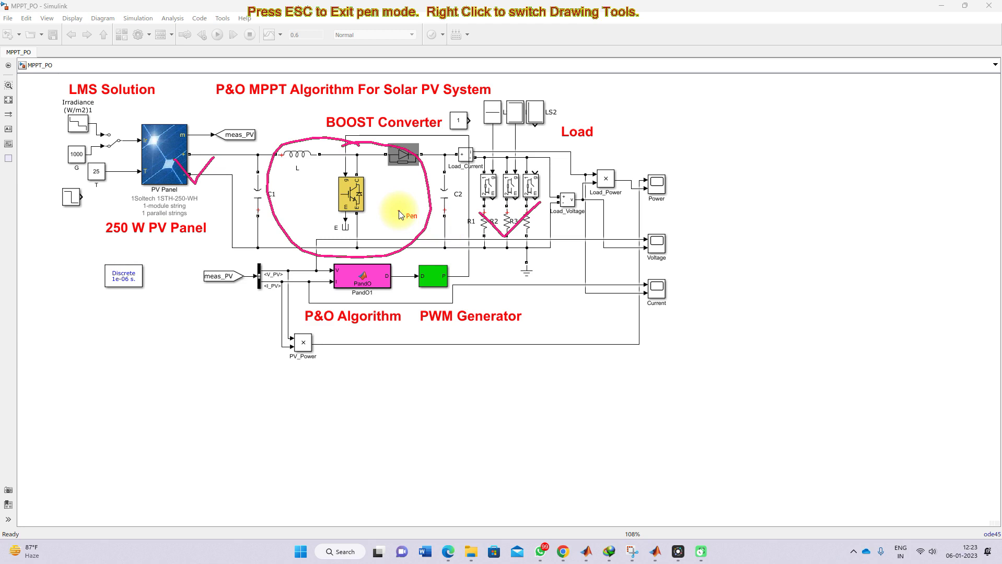
{"action": "left_click_drag", "start_coordinate": [337, 164], "coordinate": [347, 160]}
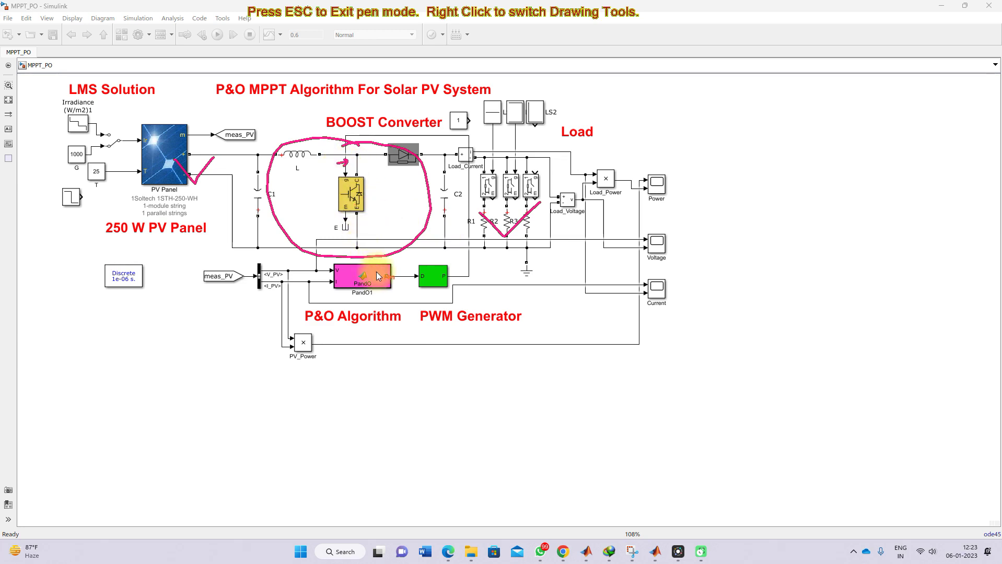